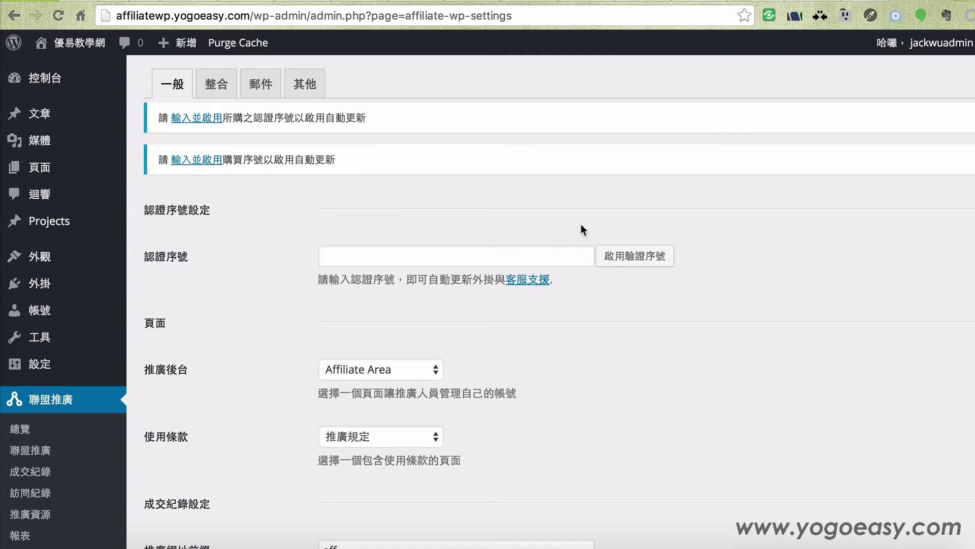
# Step: Look over the general affiliate settings from the licence section to the commission fields, including the available 佣金類型 options
pyautogui.scroll(-3, 501, 193)
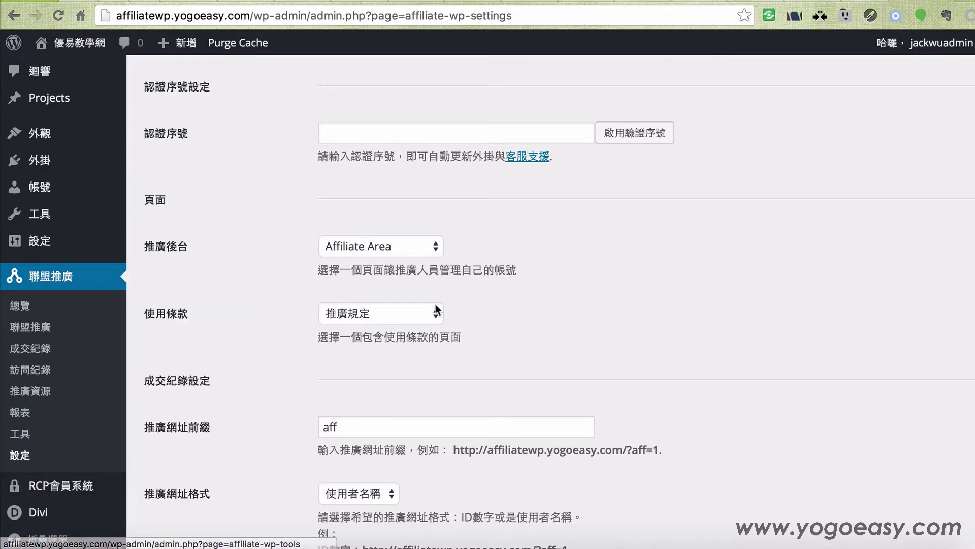
pyautogui.scroll(3, 695, 264)
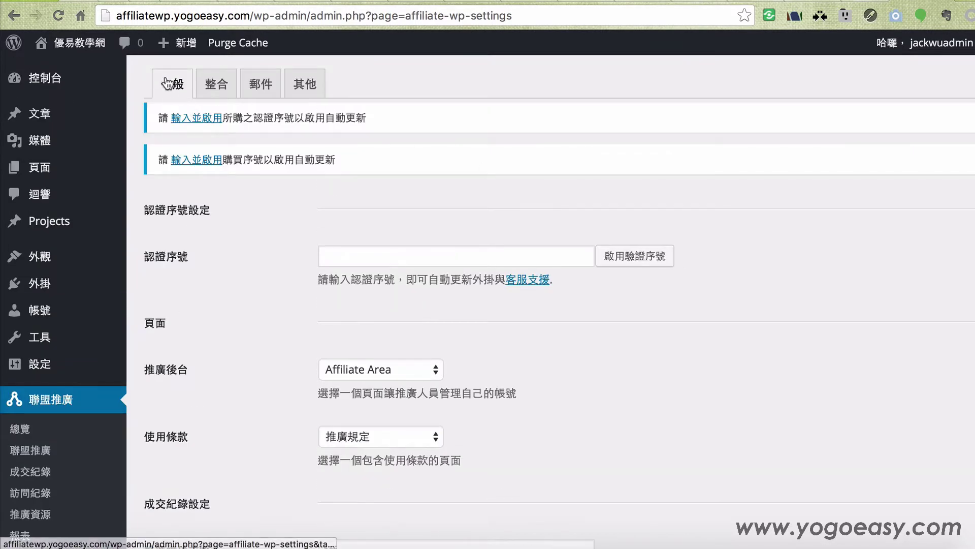
pyautogui.scroll(-3, 611, 188)
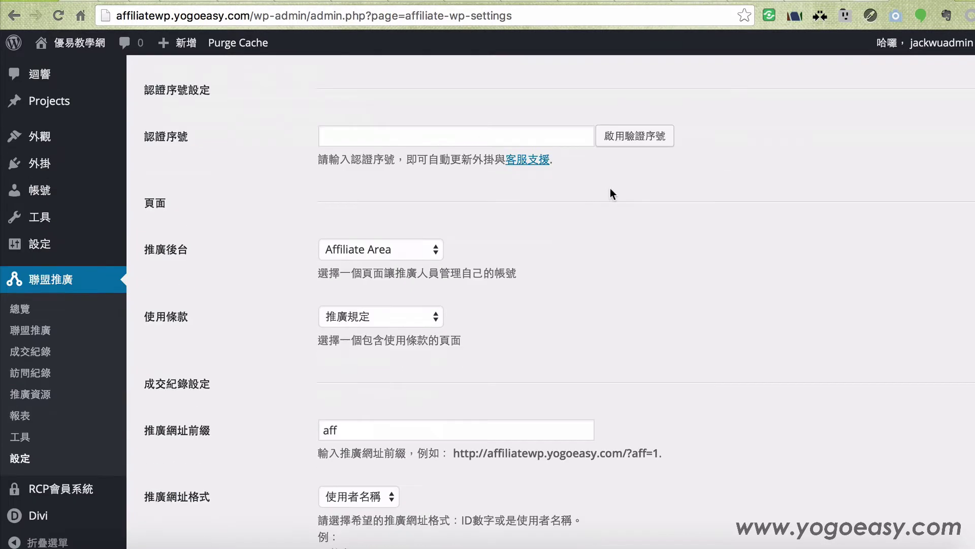
pyautogui.scroll(-5, 608, 191)
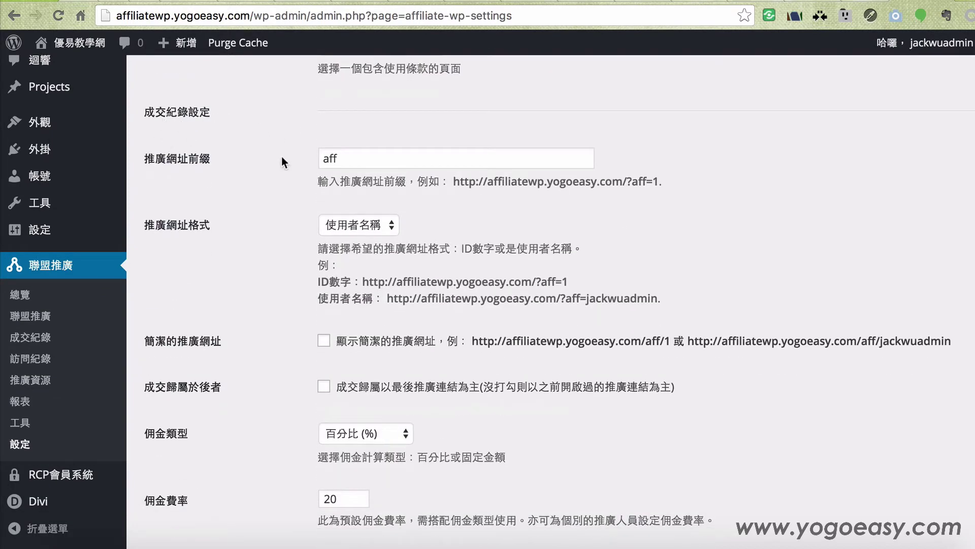
pyautogui.scroll(-2, 282, 157)
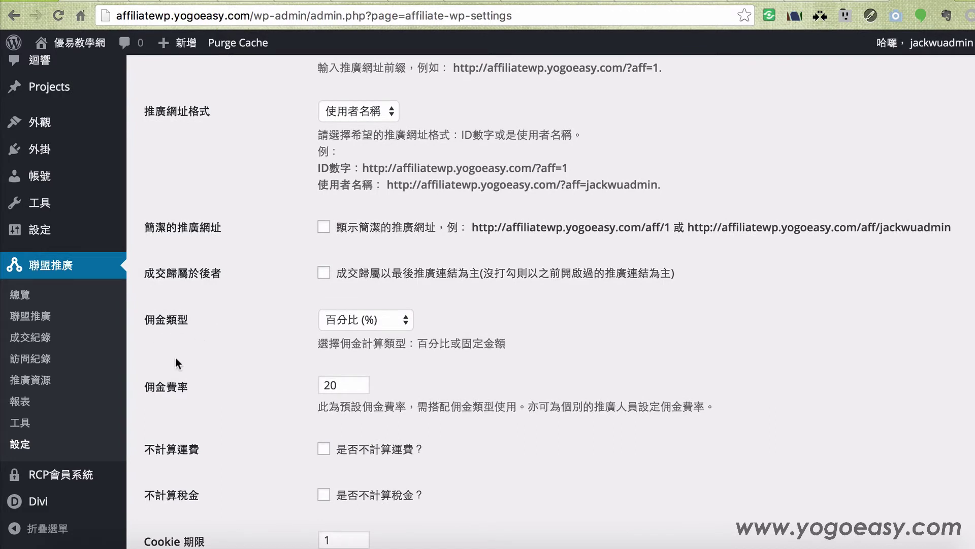
pyautogui.click(178, 389)
pyautogui.click(370, 324)
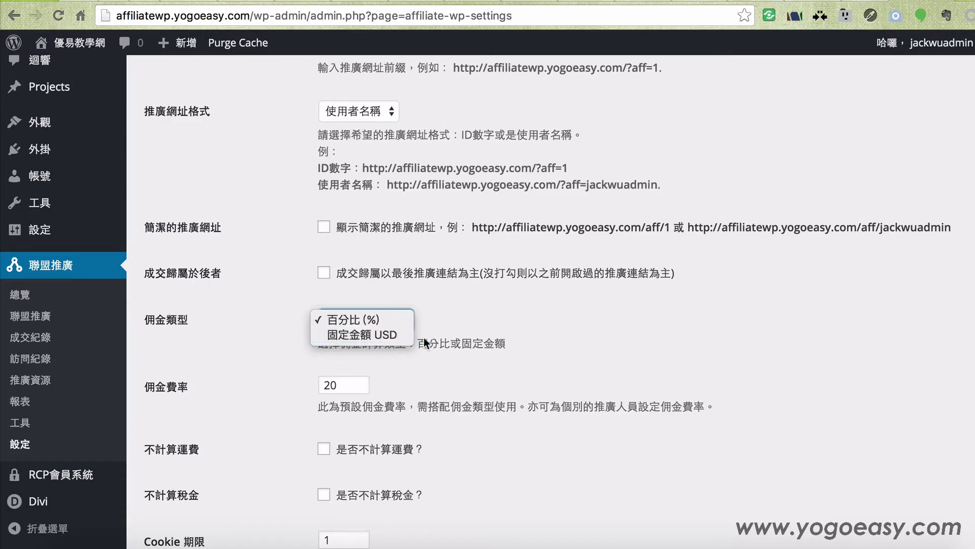
pyautogui.click(476, 337)
# Step: Set the 貨幣 (currency) used for calculating commissions to 新台幣
pyautogui.scroll(-2, 503, 367)
pyautogui.scroll(-4, 504, 368)
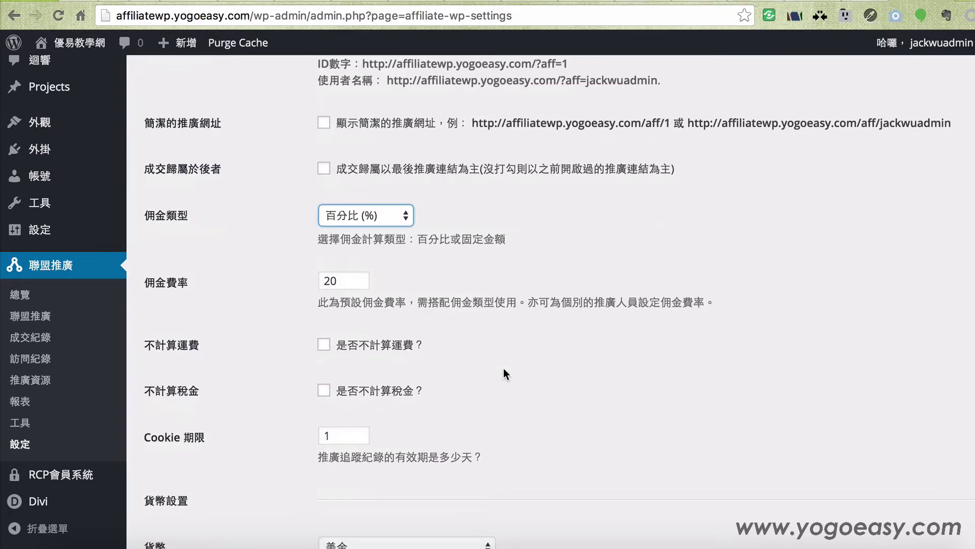
pyautogui.click(382, 357)
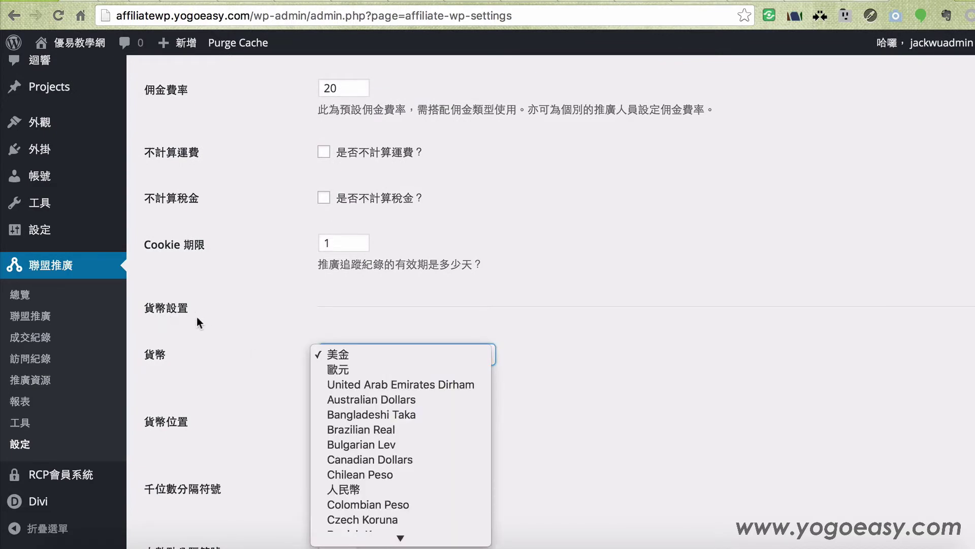
pyautogui.click(202, 318)
pyautogui.click(364, 354)
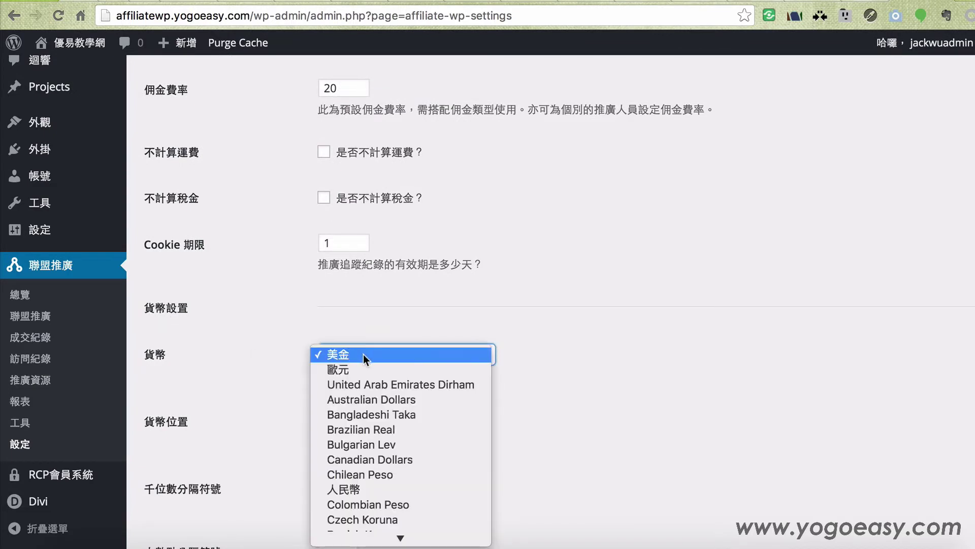
pyautogui.scroll(-10, 398, 440)
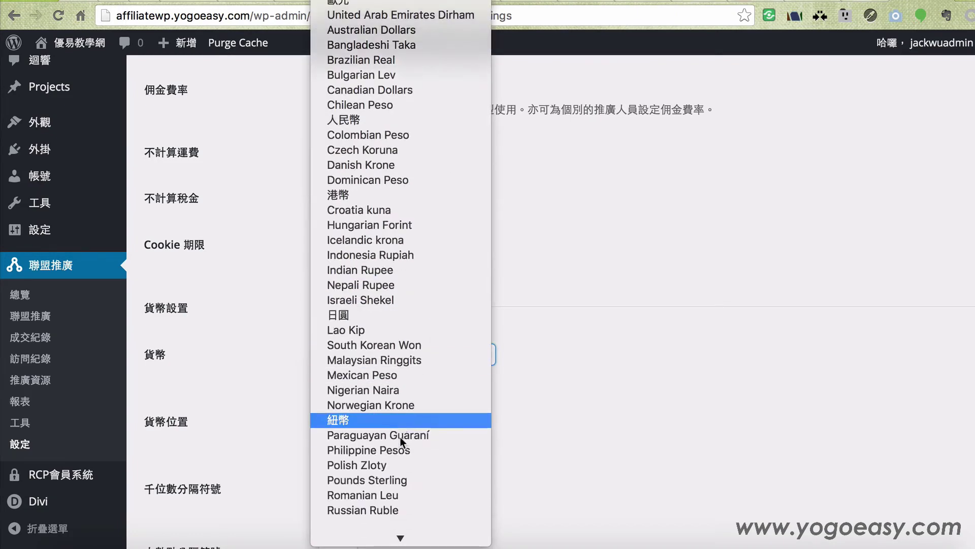
pyautogui.click(391, 475)
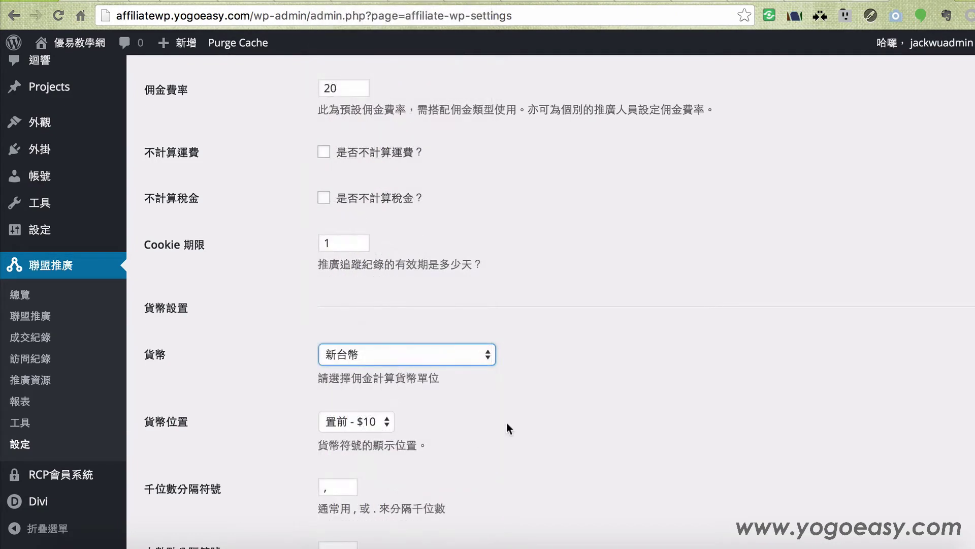
# Step: Look through the list of supported currencies without changing the selection
pyautogui.click(429, 351)
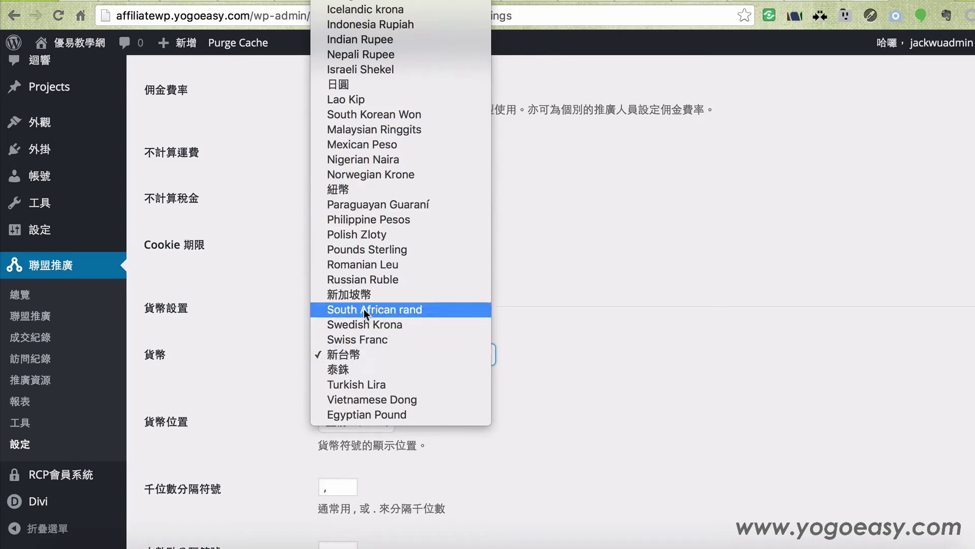
pyautogui.scroll(5, 364, 302)
pyautogui.scroll(1, 358, 126)
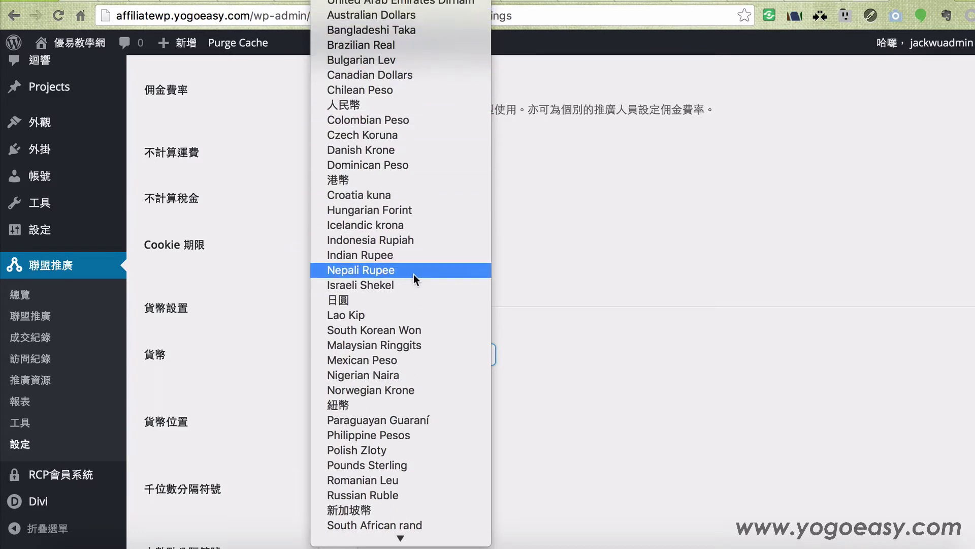
pyautogui.scroll(-3, 412, 277)
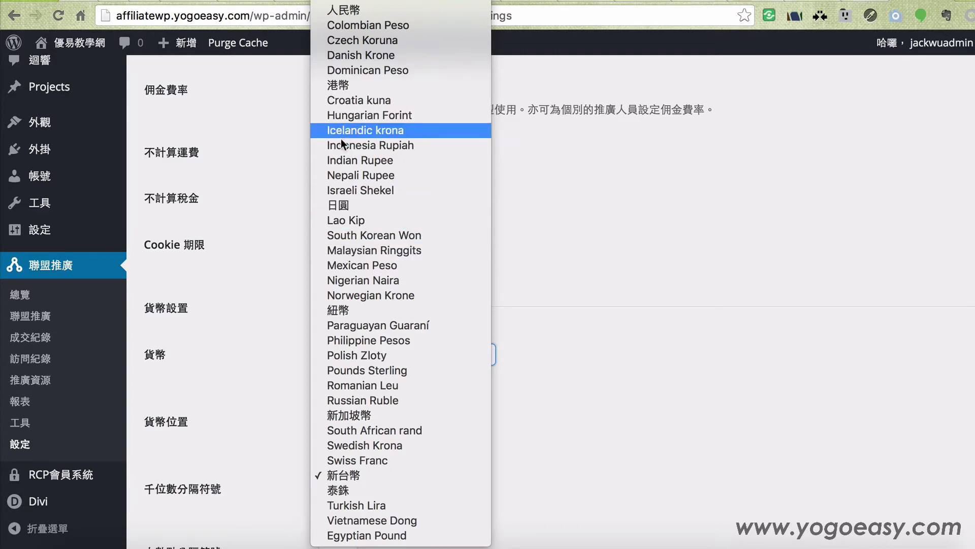
pyautogui.click(587, 369)
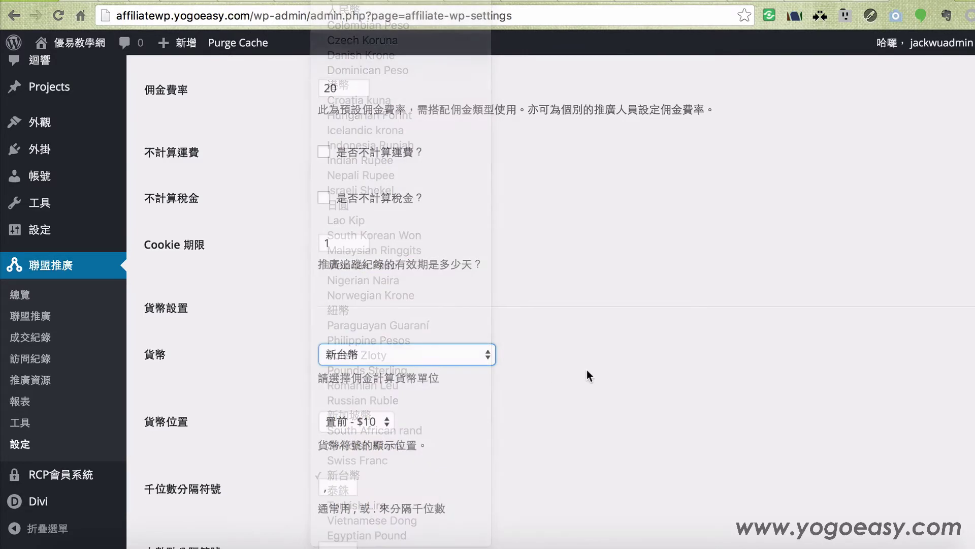
# Step: Check the 貨幣位置 options and the thousands and decimal separator fields of the currency settings
pyautogui.scroll(-3, 584, 325)
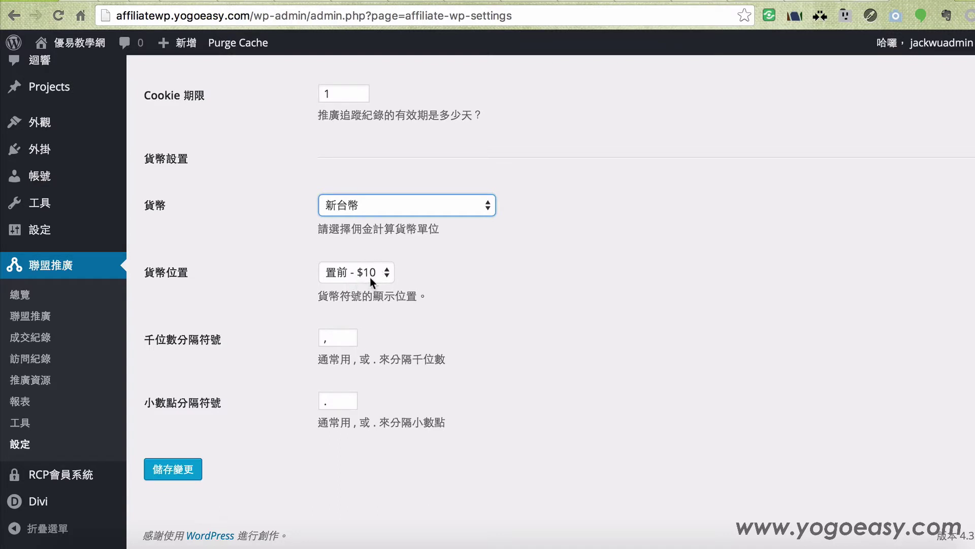
pyautogui.click(348, 273)
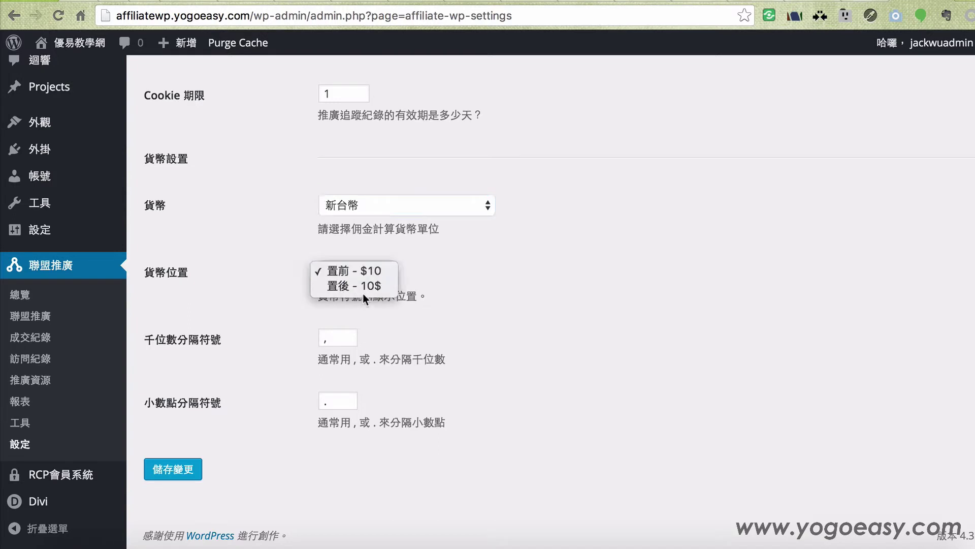
pyautogui.click(464, 299)
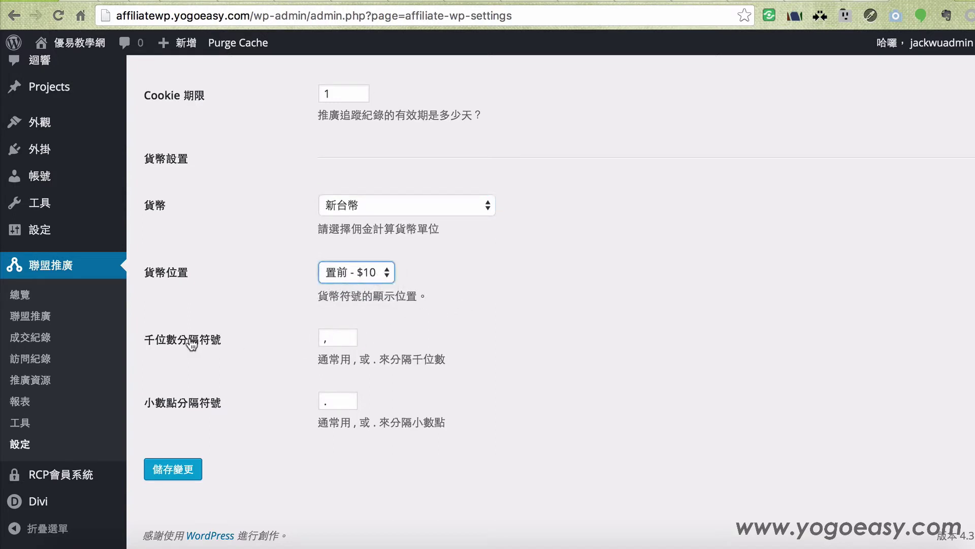
pyautogui.click(344, 342)
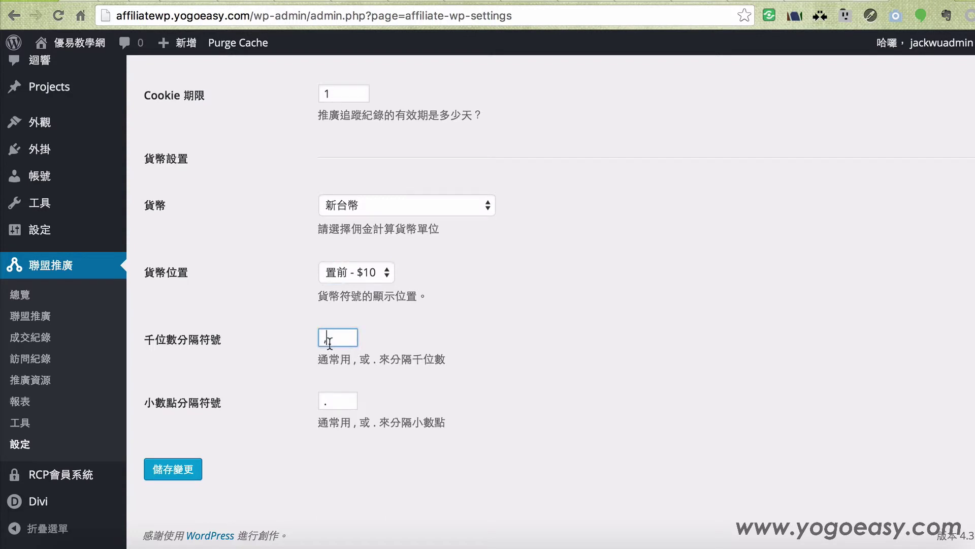
pyautogui.click(339, 403)
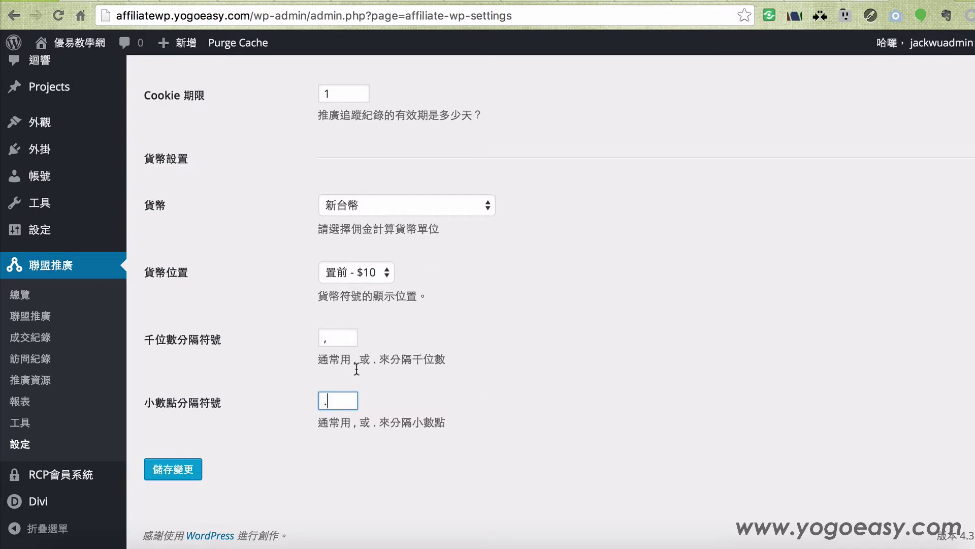
# Step: Save the changes to the general affiliate settings
pyautogui.scroll(6, 432, 390)
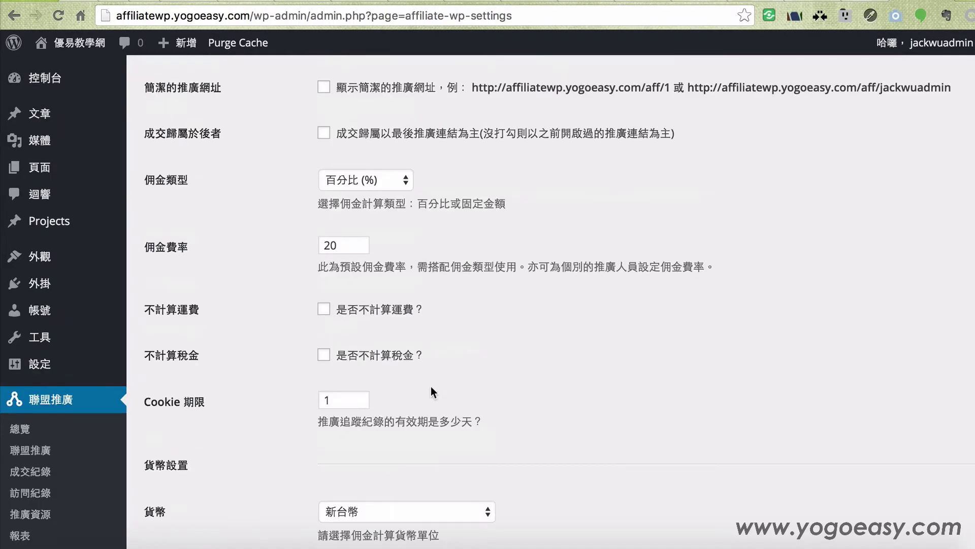
pyautogui.scroll(-6, 501, 364)
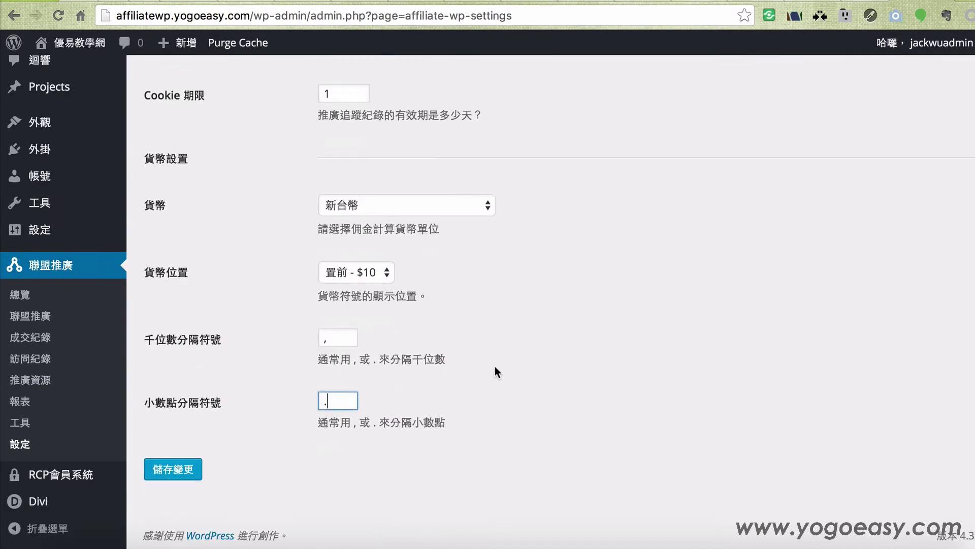
pyautogui.click(175, 471)
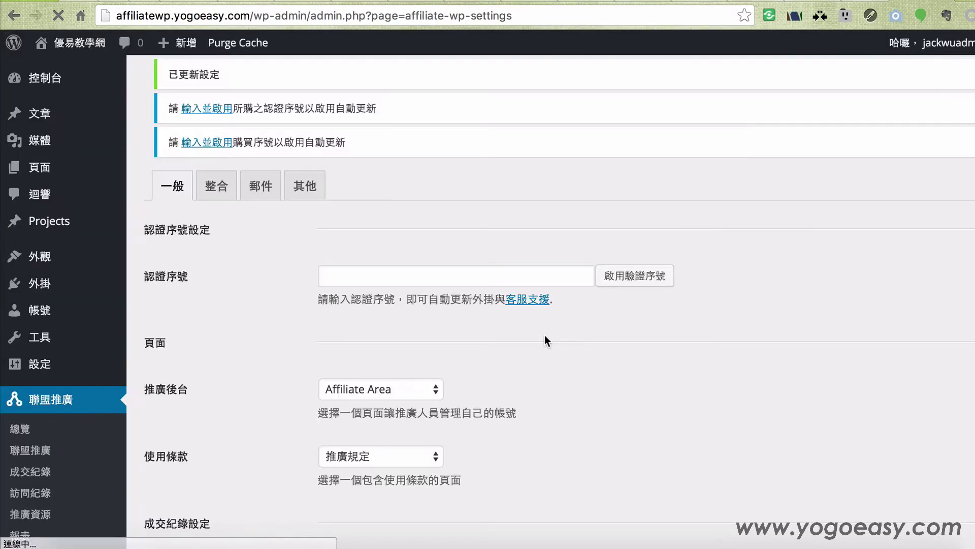
# Step: Check which currency the fixed-amount option of 佣金類型 uses
pyautogui.scroll(-10, 545, 334)
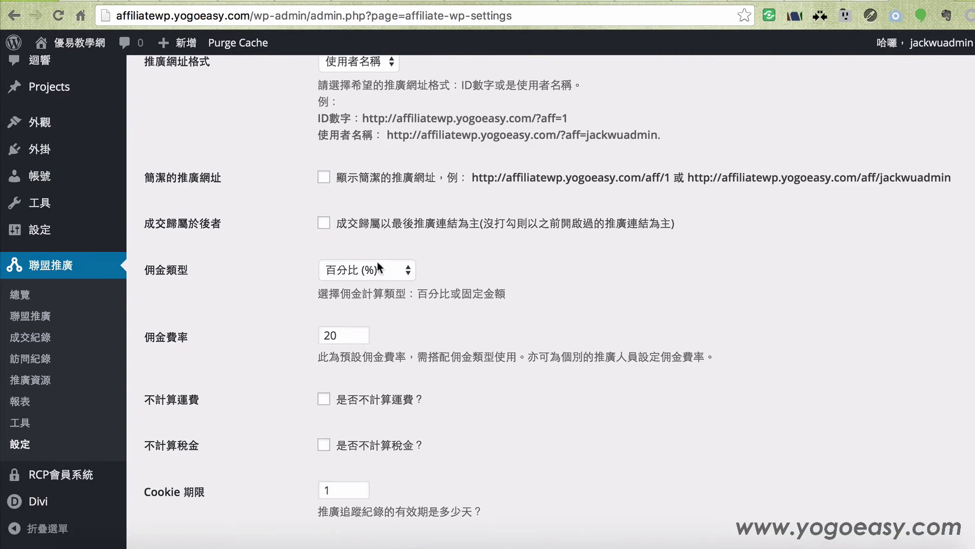
pyautogui.click(377, 267)
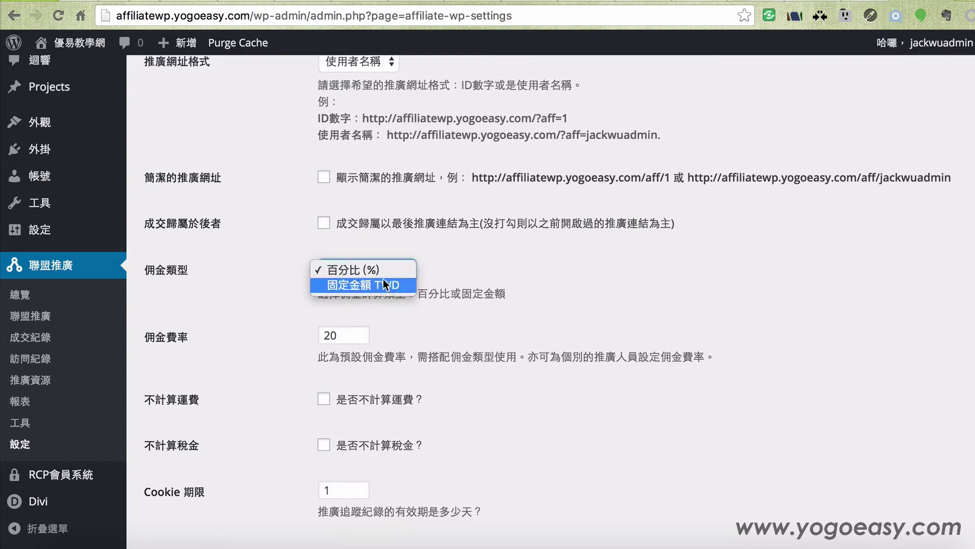
pyautogui.click(479, 270)
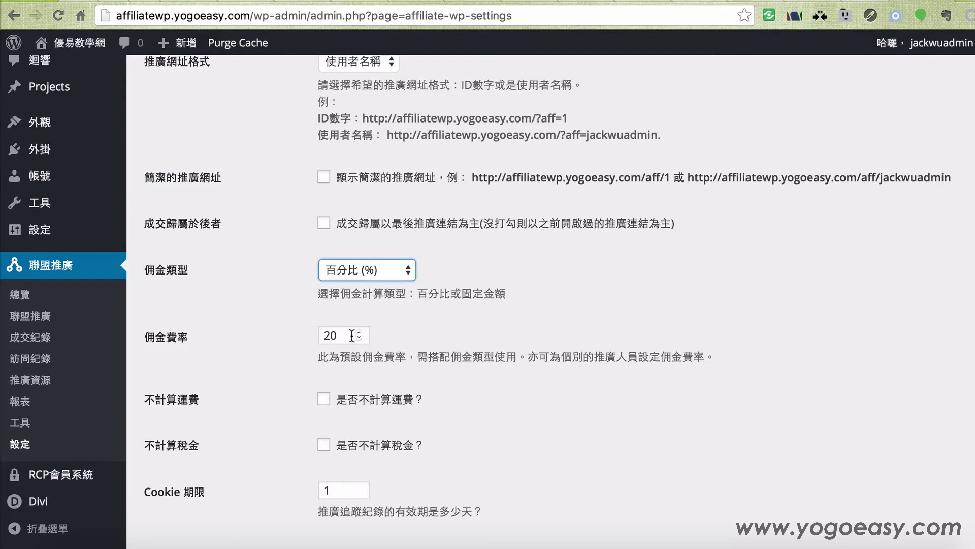
# Step: Switch 佣金類型 to 固定金額 TWD and back to 百分比 (%)
pyautogui.click(364, 273)
pyautogui.click(339, 285)
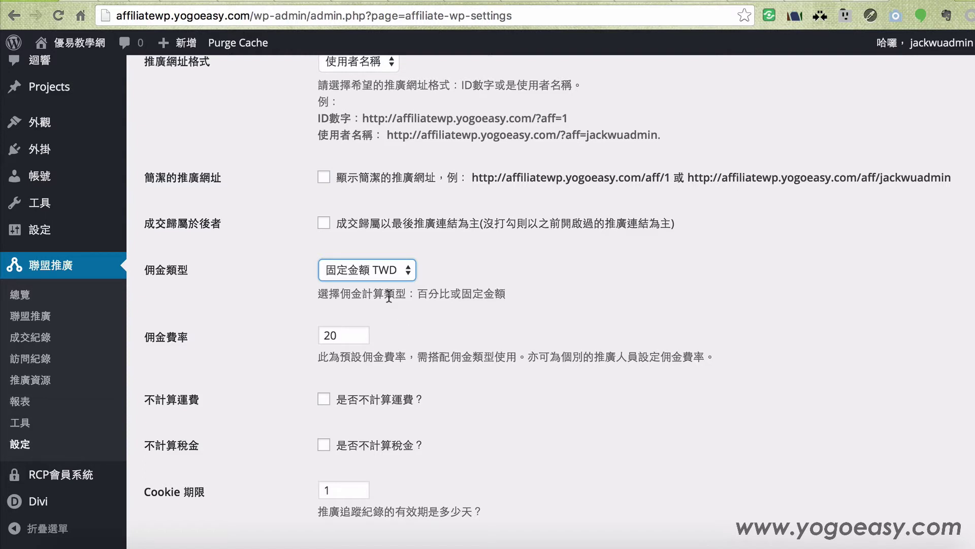
pyautogui.click(376, 268)
pyautogui.click(370, 257)
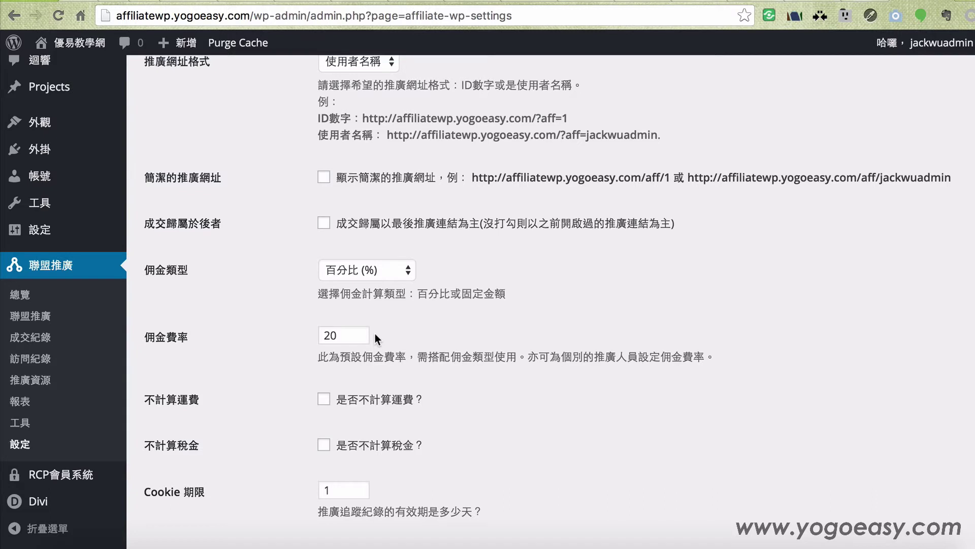
pyautogui.click(357, 273)
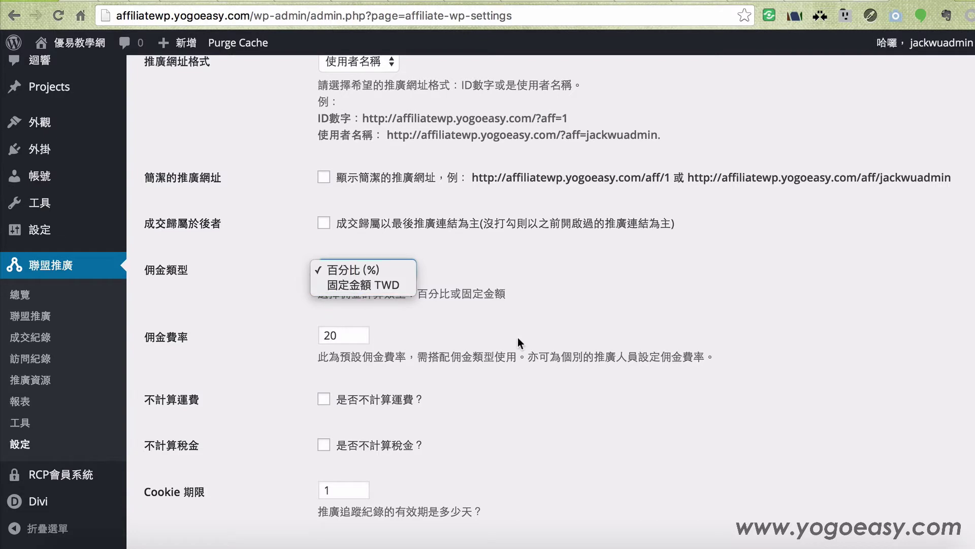
pyautogui.click(378, 300)
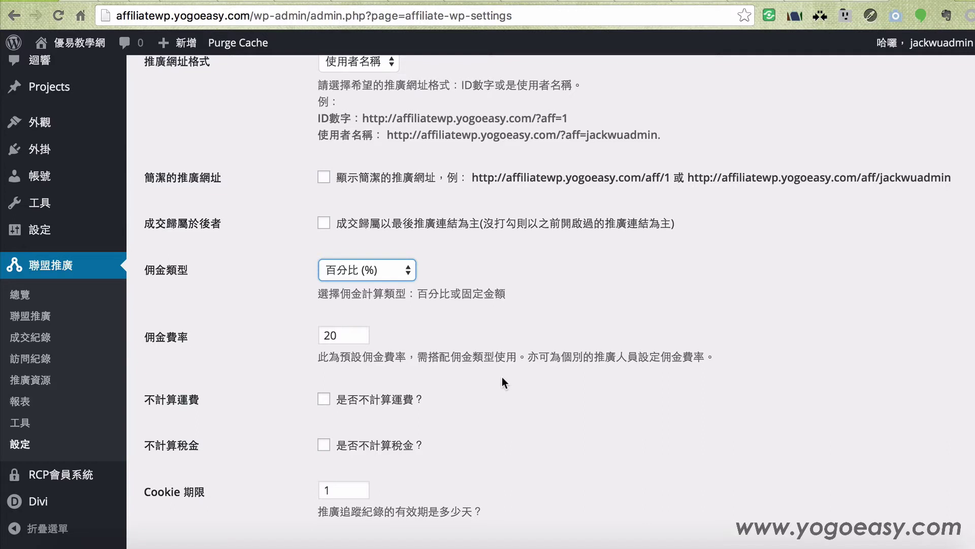
# Step: Exclude both shipping and tax from commissions by enabling 不計算運費 and 不計算稅金
pyautogui.scroll(-1, 476, 423)
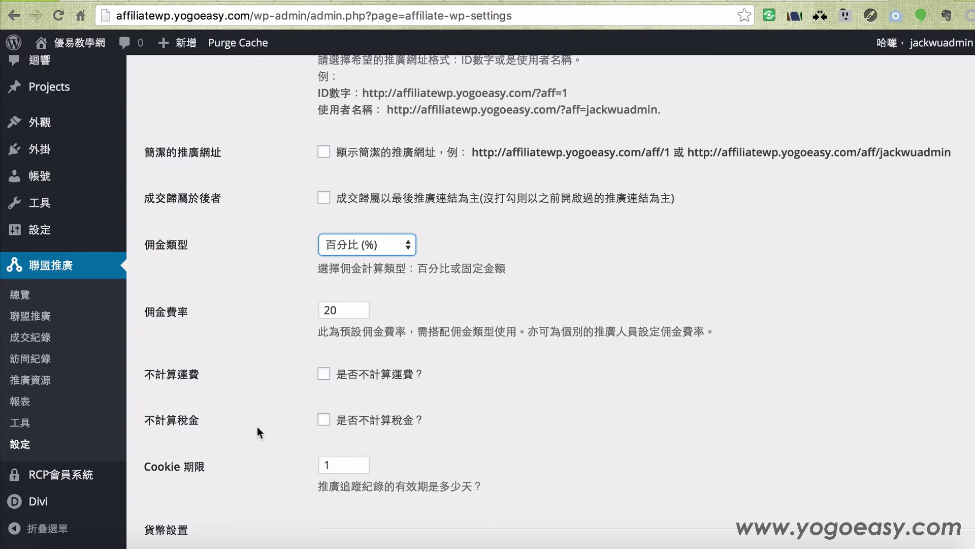
pyautogui.click(324, 375)
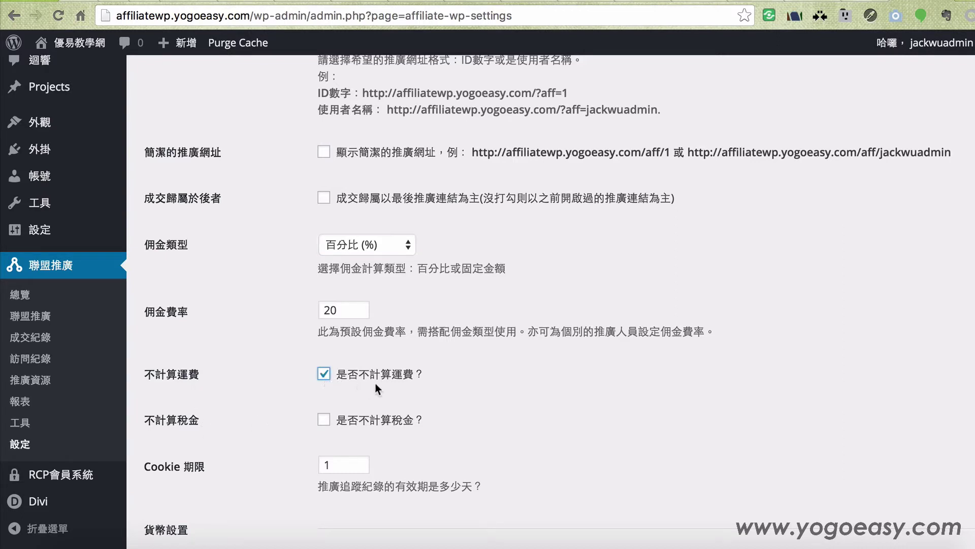
pyautogui.click(325, 375)
pyautogui.click(324, 374)
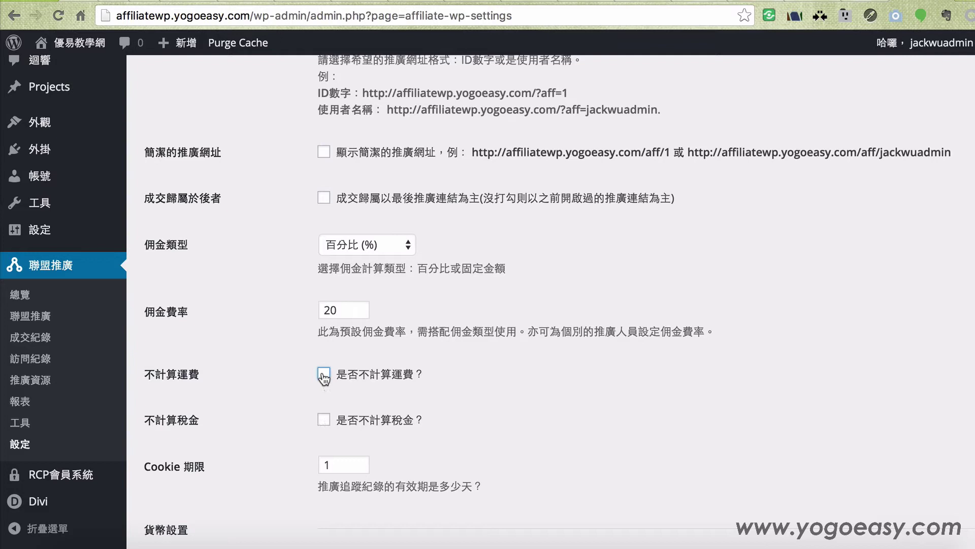
pyautogui.click(323, 419)
pyautogui.click(324, 376)
pyautogui.click(324, 418)
pyautogui.click(324, 374)
pyautogui.click(323, 375)
pyautogui.click(325, 375)
pyautogui.click(325, 420)
# Step: Set the Cookie 期限 for referral tracking to 10 days
pyautogui.scroll(-1, 620, 416)
pyautogui.scroll(-3, 619, 415)
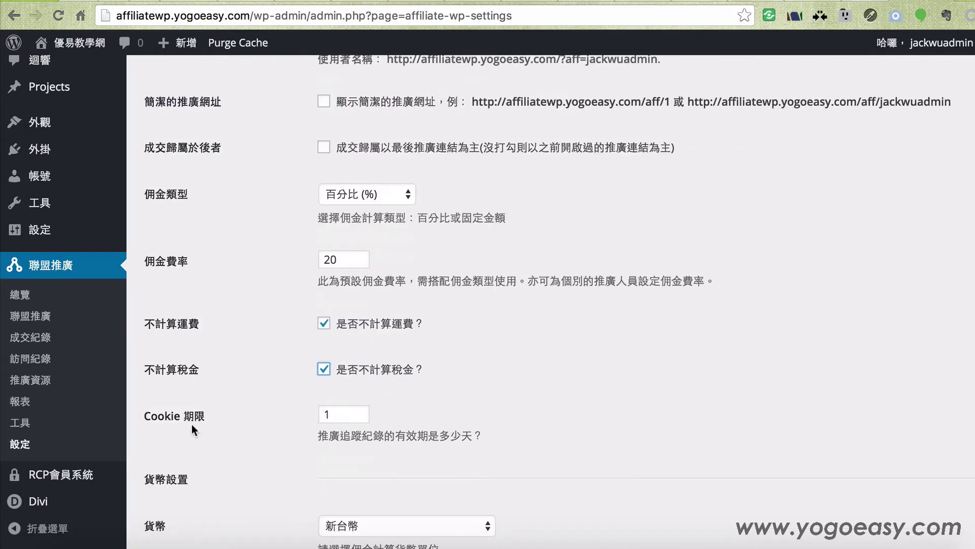
pyautogui.click(340, 412)
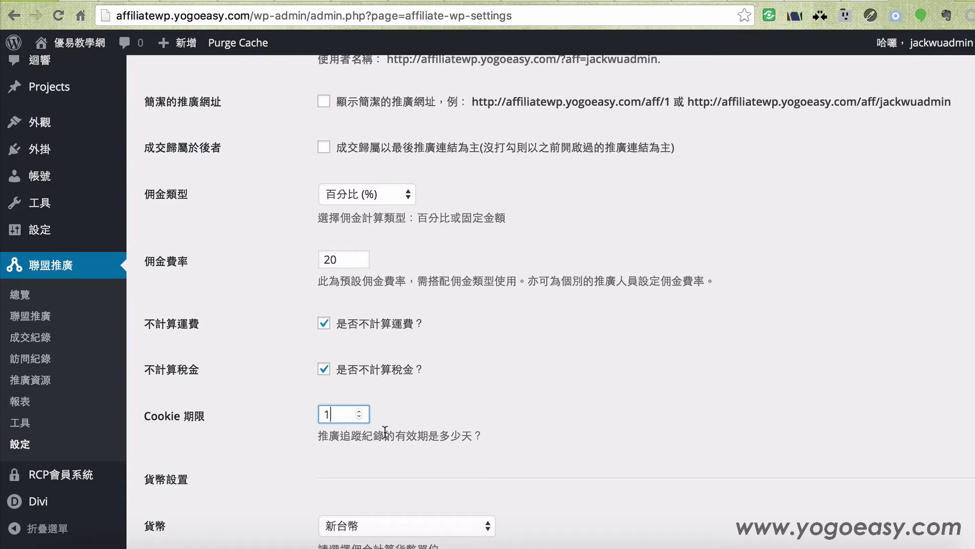
pyautogui.write('0')
pyautogui.click(564, 445)
# Step: Examine the 成交歸屬於後者 setting, switching its checkbox on and back off
pyautogui.scroll(1, 529, 440)
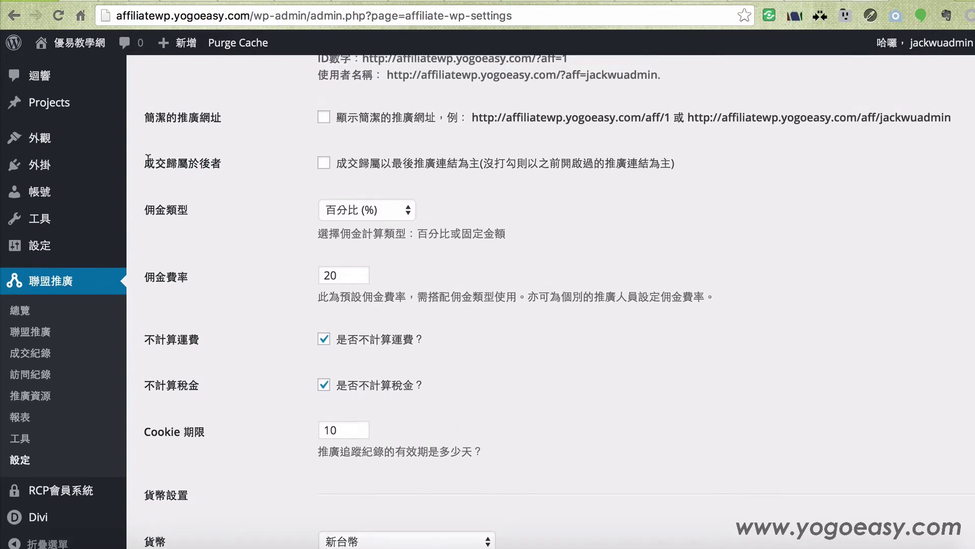
pyautogui.moveTo(145, 164); pyautogui.dragTo(228, 169)
pyautogui.click(228, 169)
pyautogui.moveTo(144, 162); pyautogui.dragTo(230, 166)
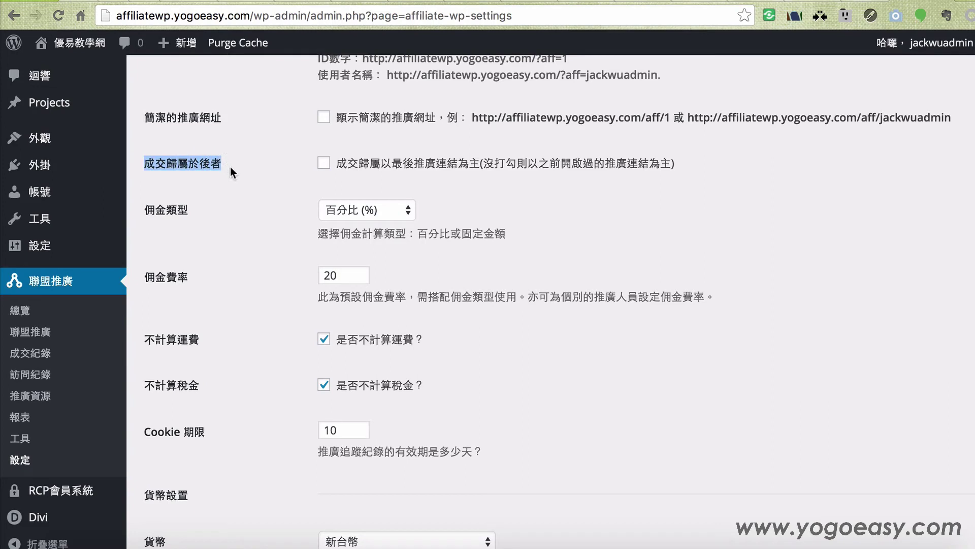
pyautogui.click(230, 167)
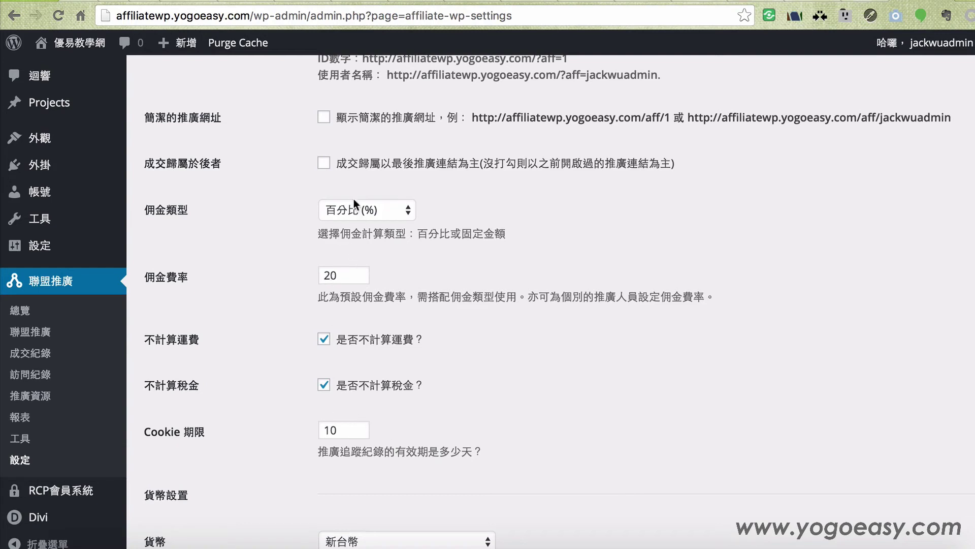
pyautogui.click(328, 164)
pyautogui.click(325, 165)
# Step: Open the affiliate account with ID 2 for editing from the 聯盟推廣 list
pyautogui.scroll(-5, 581, 375)
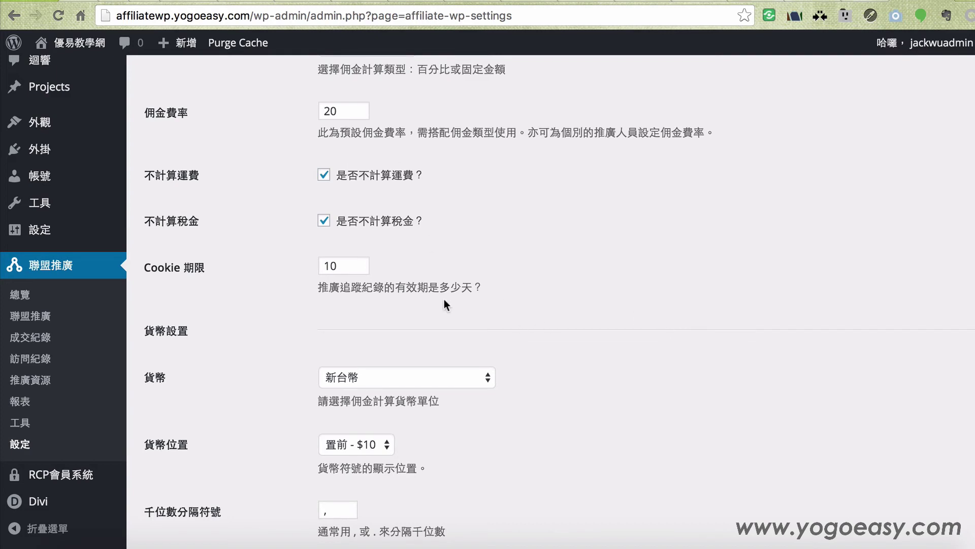
pyautogui.click(44, 316)
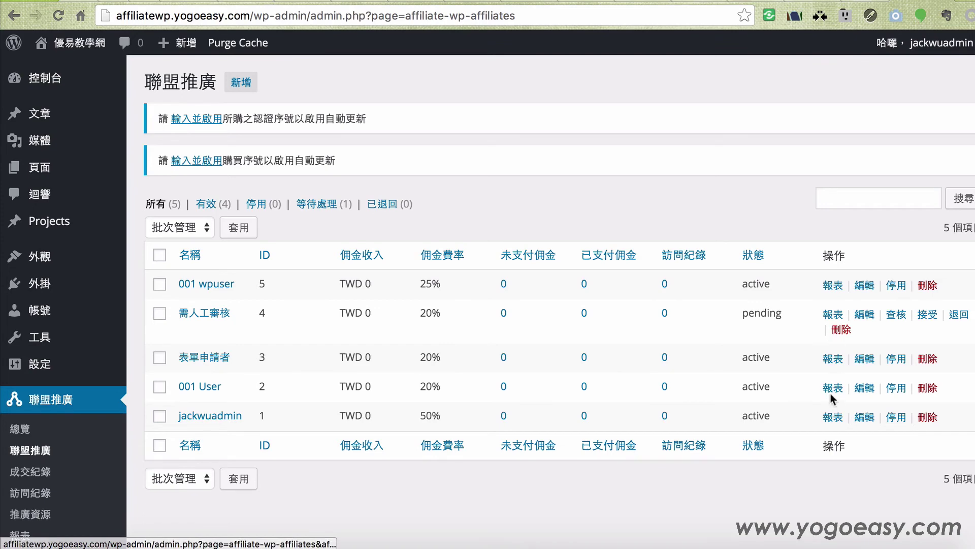
pyautogui.click(865, 390)
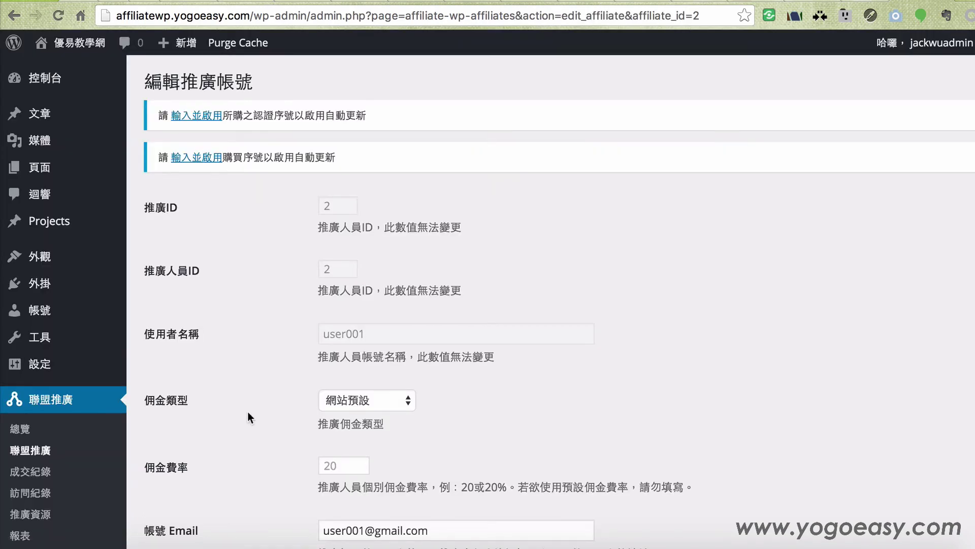
pyautogui.moveTo(58, 311)
pyautogui.scroll(-1, 499, 338)
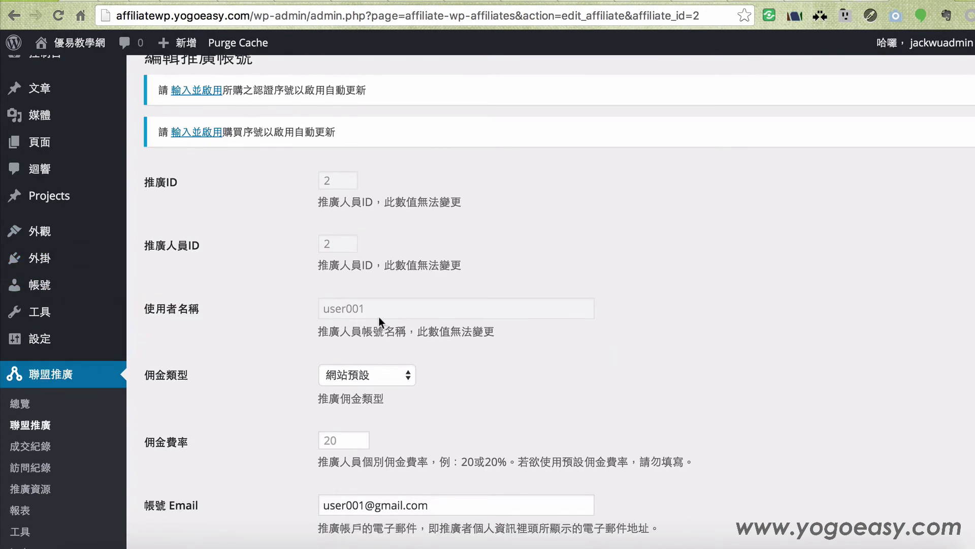
pyautogui.scroll(-5, 699, 355)
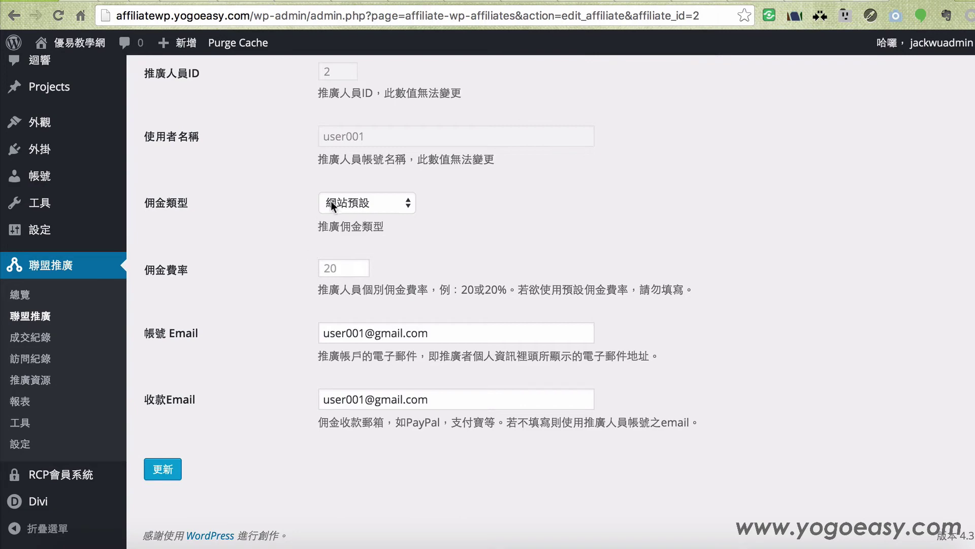
# Step: Set this affiliate's 佣金類型 to 百分比 (%) and 佣金費率 to 30, and update the account
pyautogui.click(371, 202)
pyautogui.click(367, 218)
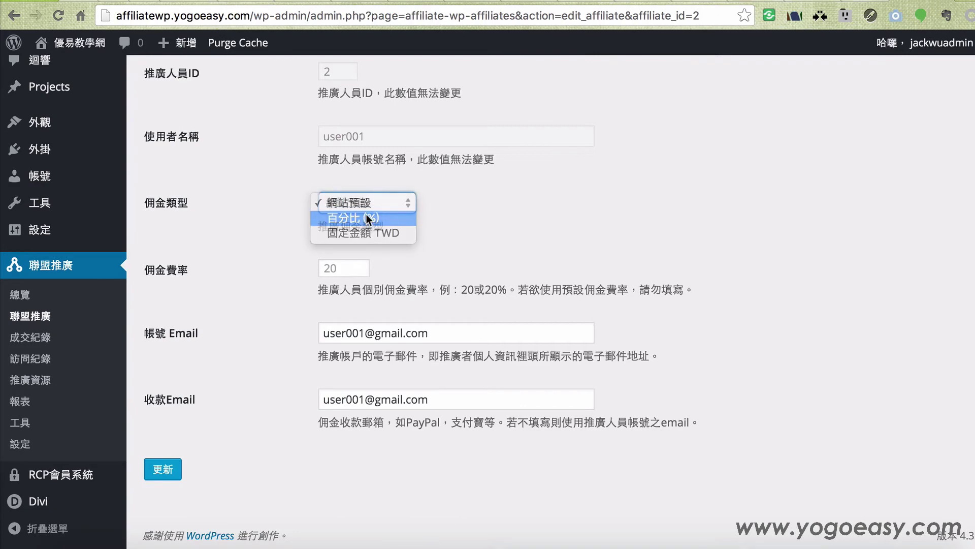
pyautogui.click(347, 268)
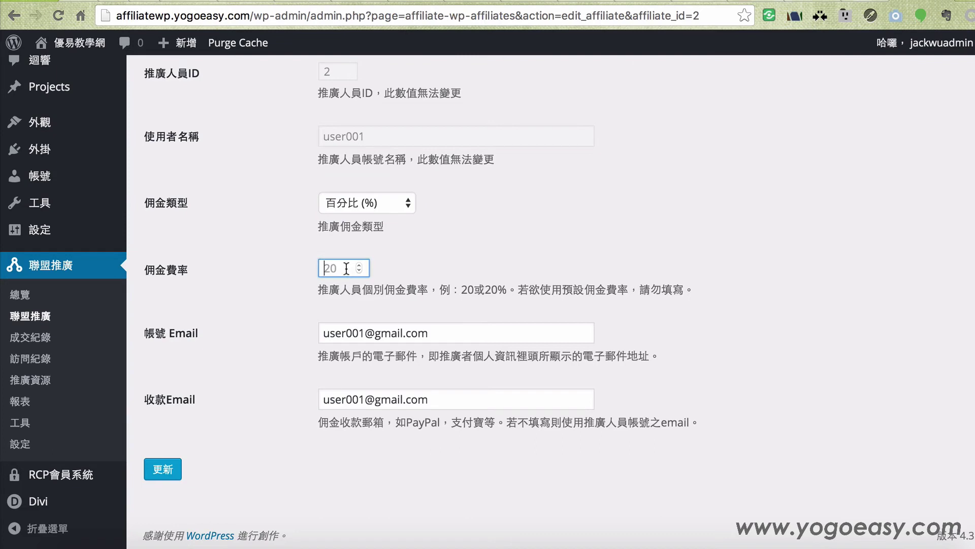
pyautogui.write('30')
pyautogui.click(163, 468)
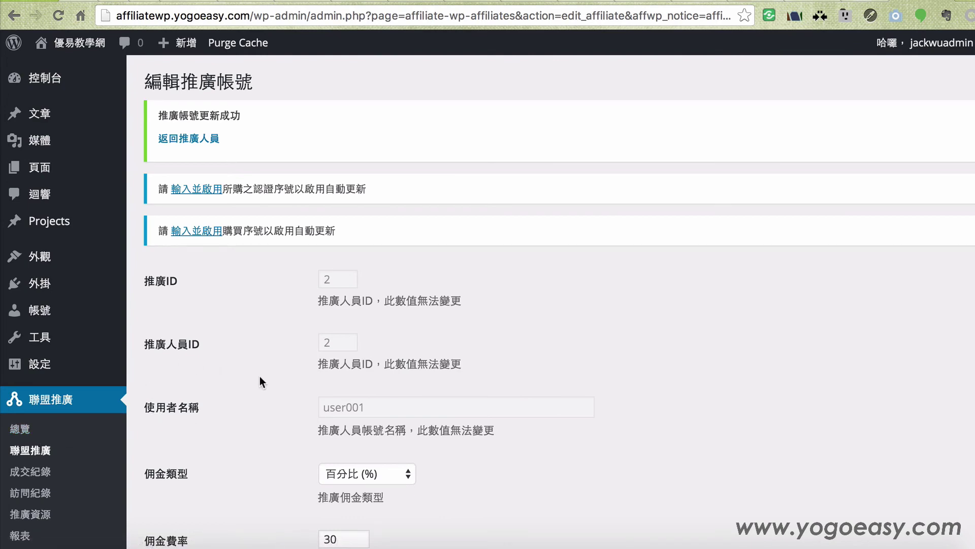
# Step: Check the edited affiliate's commission rate on its account page and in the 聯盟推廣 list
pyautogui.scroll(-5, 260, 377)
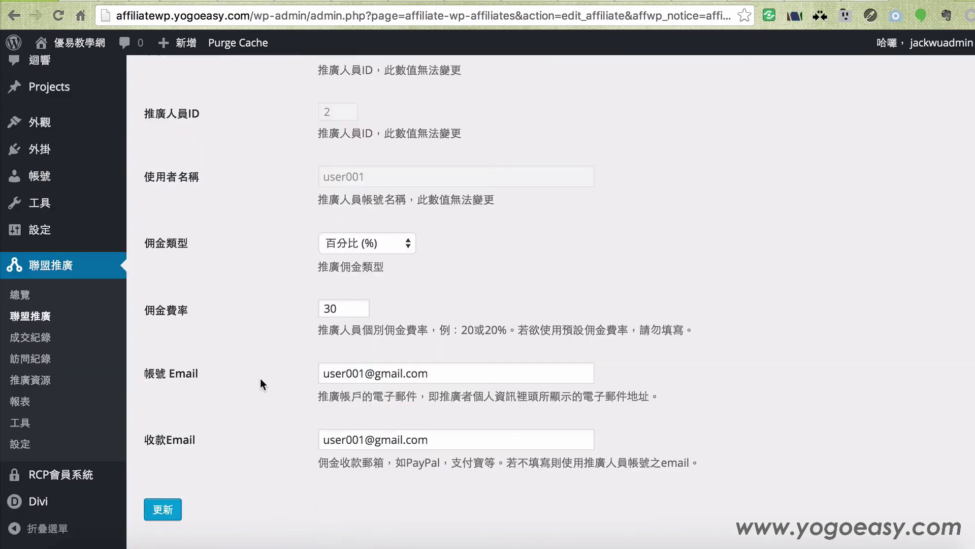
pyautogui.click(34, 319)
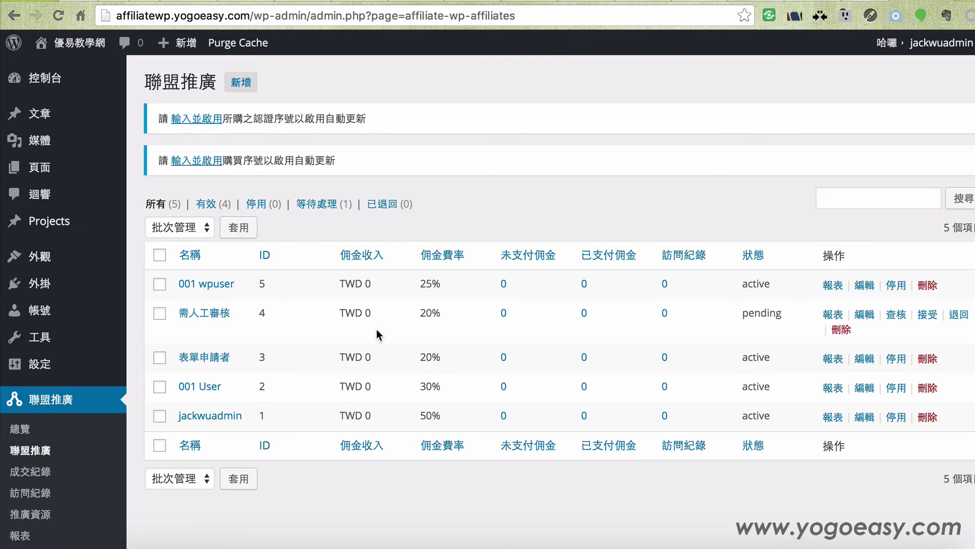
pyautogui.scroll(-3, 376, 329)
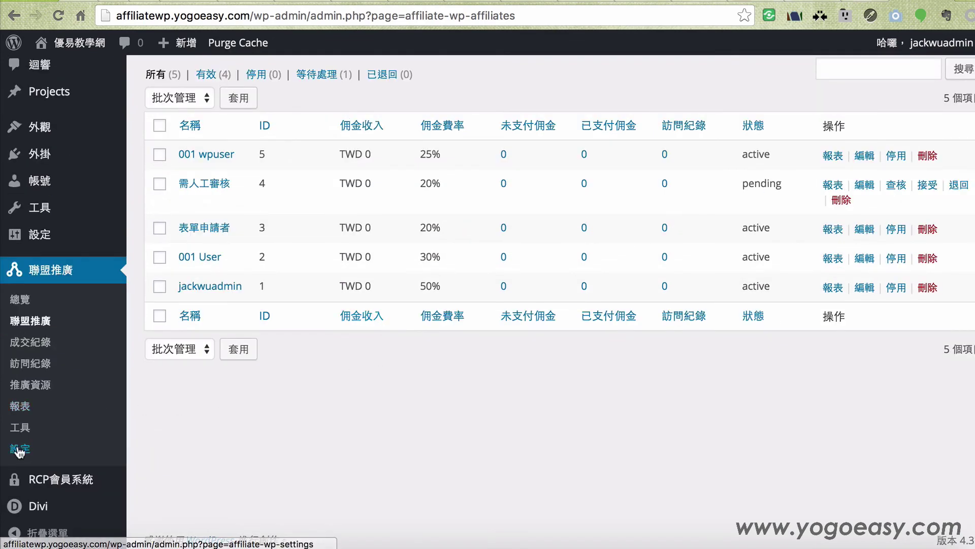
# Step: Open the affiliate plugin's 郵件 settings and look through the notification templates and their available tags
pyautogui.click(19, 450)
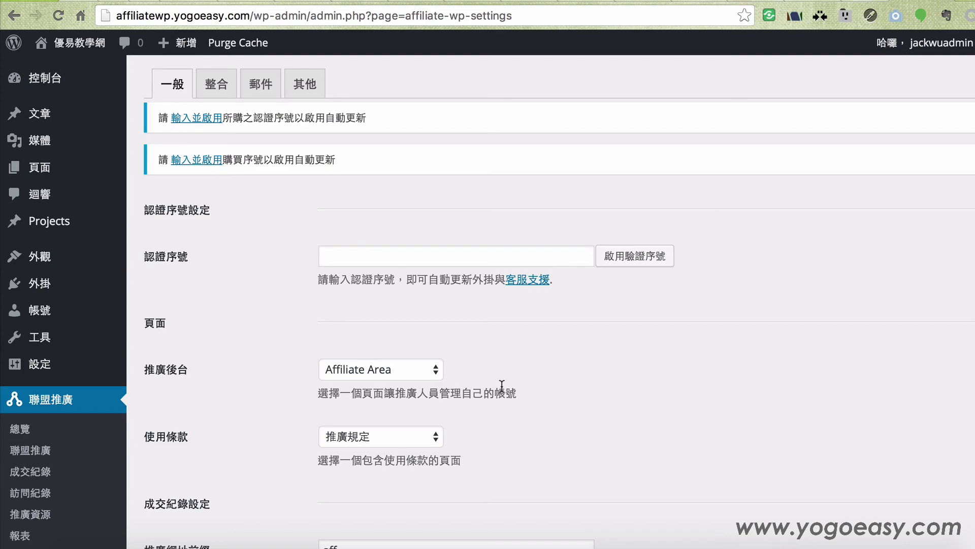
pyautogui.click(274, 92)
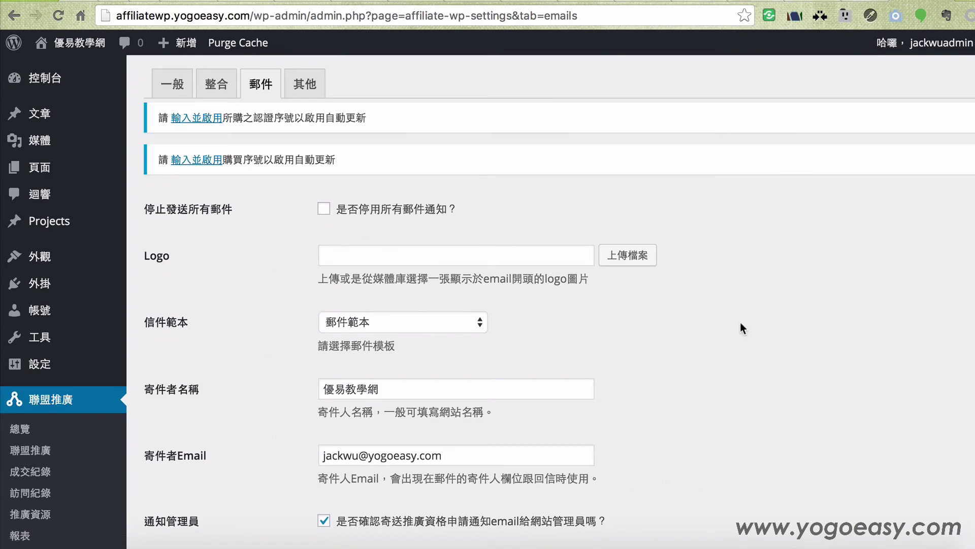
pyautogui.scroll(-2, 739, 328)
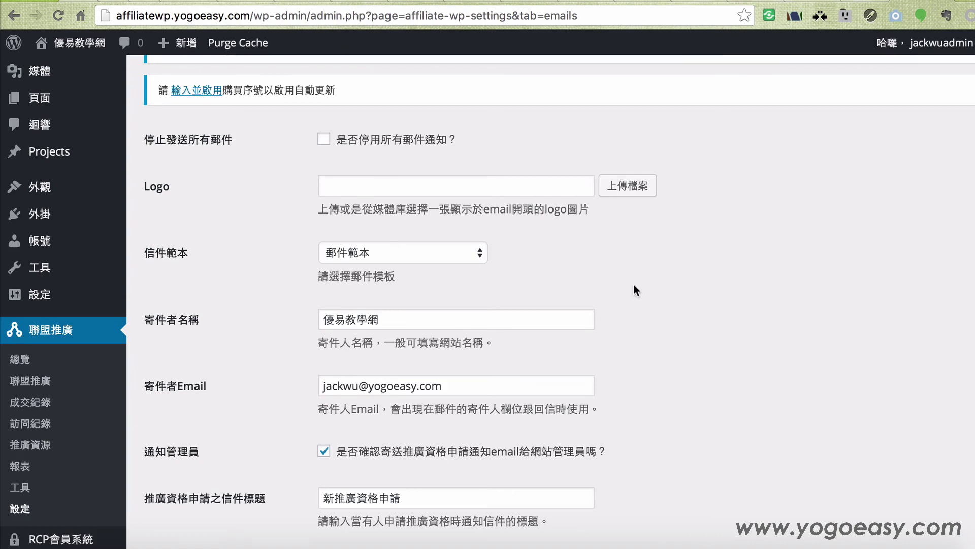
pyautogui.scroll(-5, 635, 289)
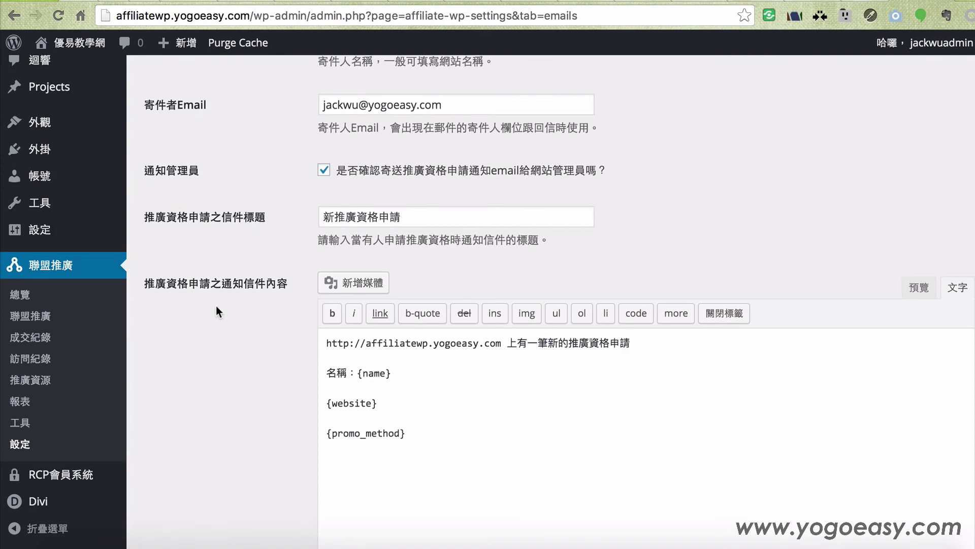
pyautogui.scroll(-15, 216, 304)
pyautogui.scroll(-10, 220, 307)
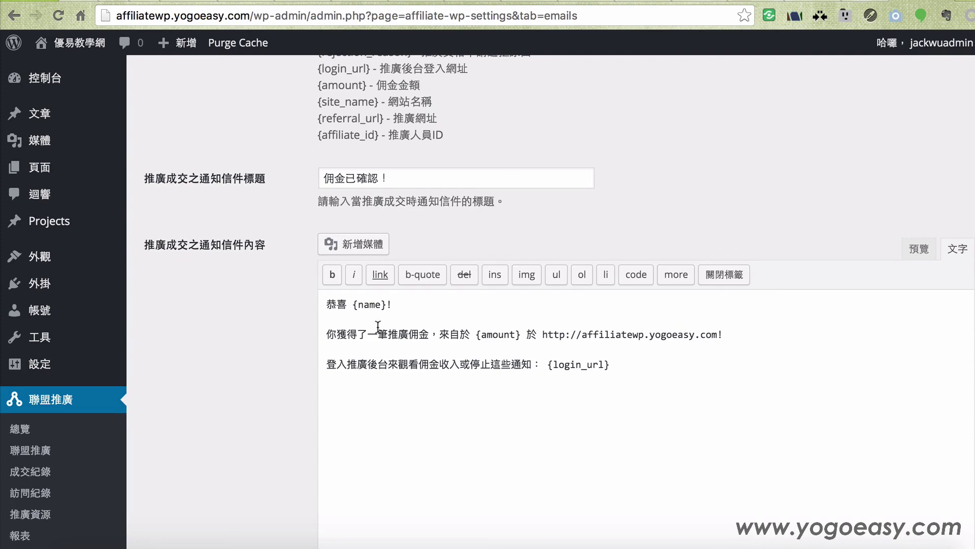
pyautogui.scroll(-2, 676, 366)
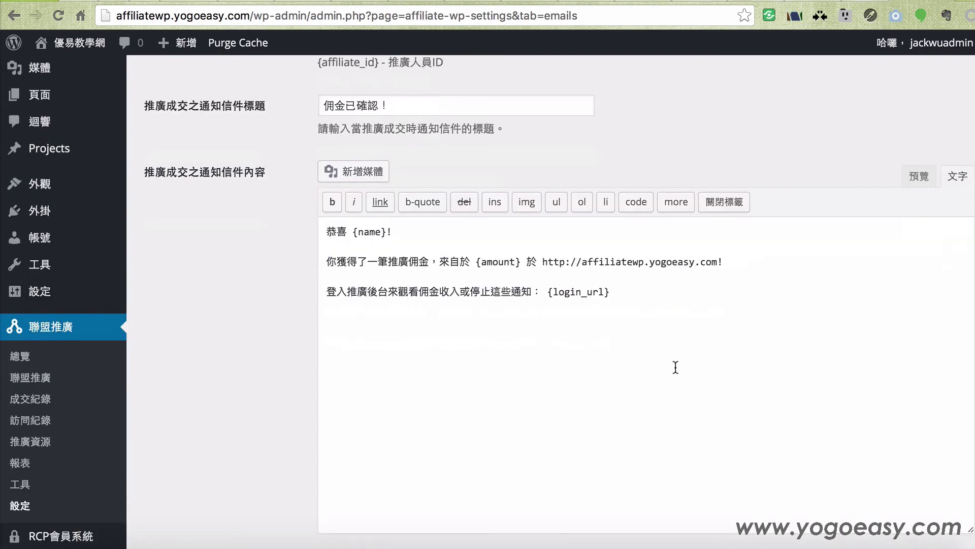
pyautogui.scroll(-3, 675, 366)
pyautogui.scroll(-3, 404, 395)
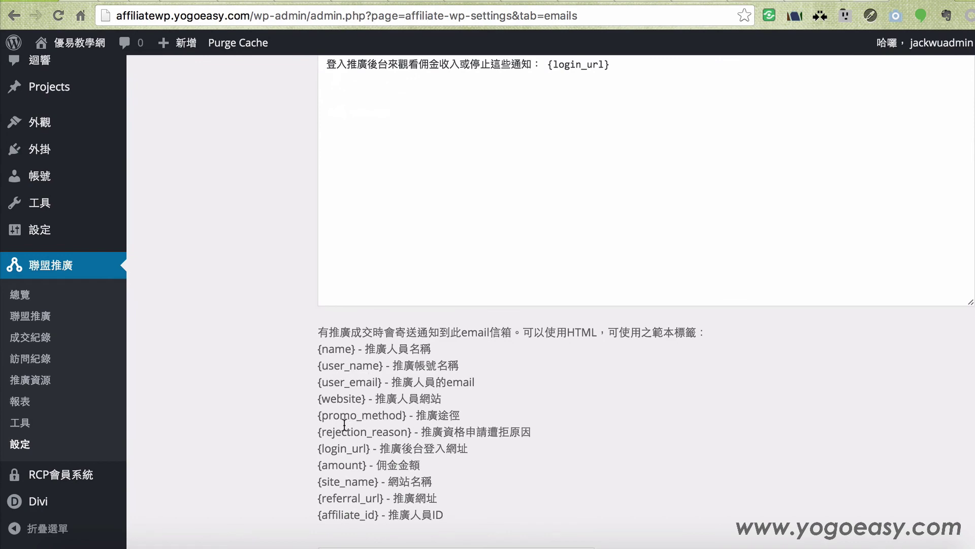
# Step: Examine the {name}, {amount} and {login_url} tags used in the 推廣成交之通知信件內容 template
pyautogui.scroll(4, 600, 418)
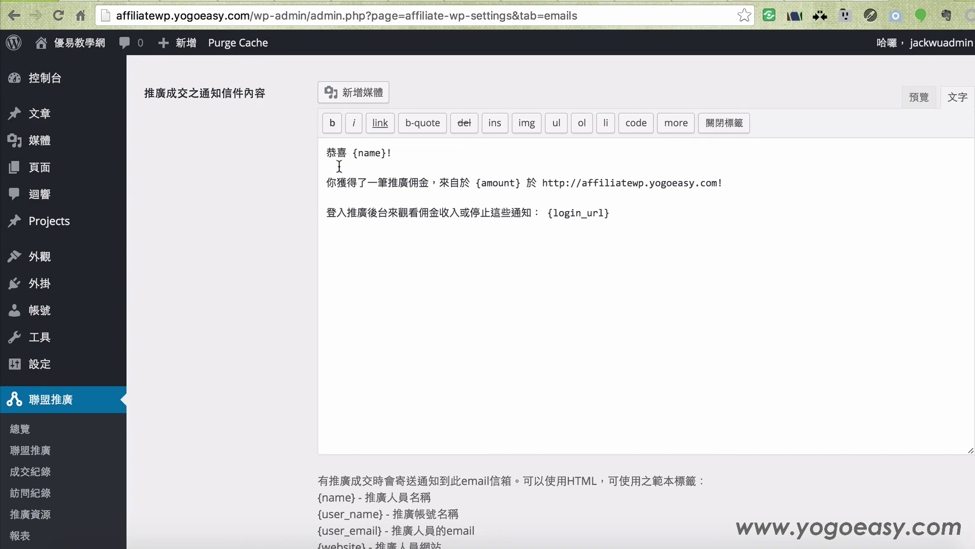
pyautogui.moveTo(347, 152); pyautogui.dragTo(386, 150)
pyautogui.click(386, 150)
pyautogui.moveTo(472, 182); pyautogui.dragTo(522, 183)
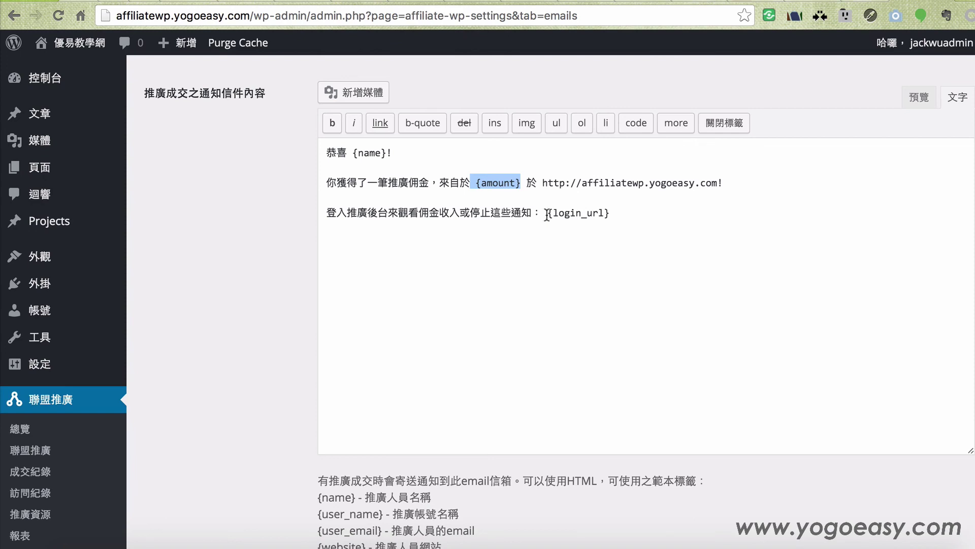
pyautogui.moveTo(547, 215); pyautogui.dragTo(612, 214)
pyautogui.click(618, 214)
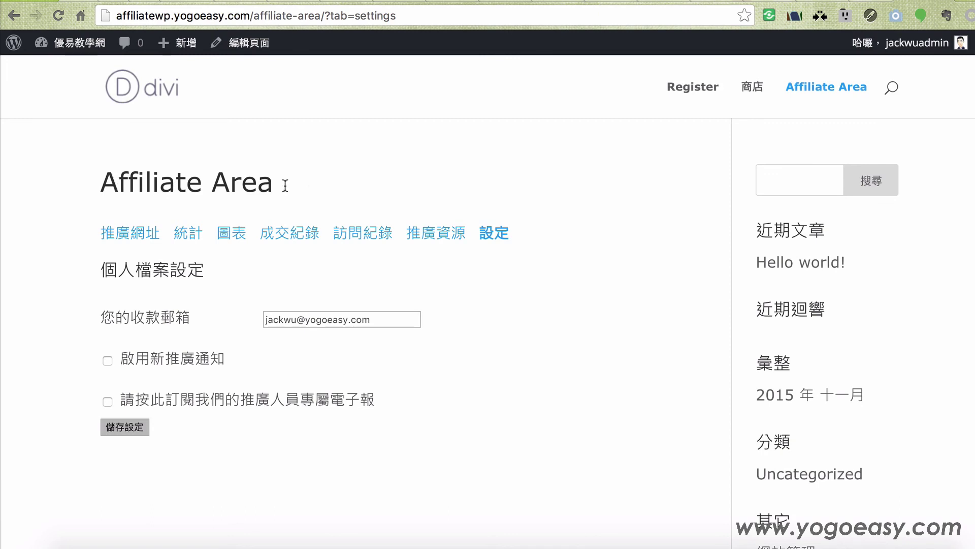
# Step: View the 啟用新推廣通知 option in the Affiliate Area's 設定 and return to the 郵件 notification templates
pyautogui.click(498, 234)
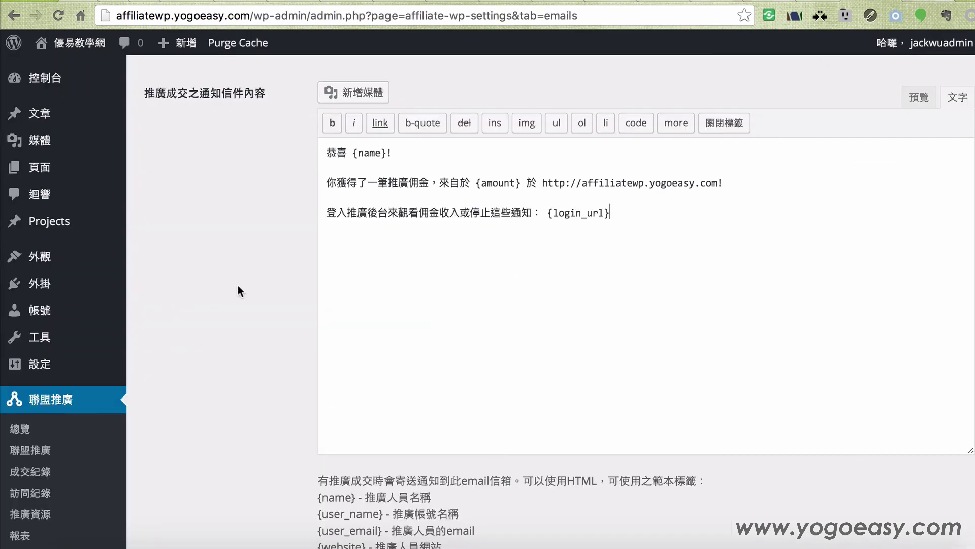
pyautogui.scroll(-15, 242, 285)
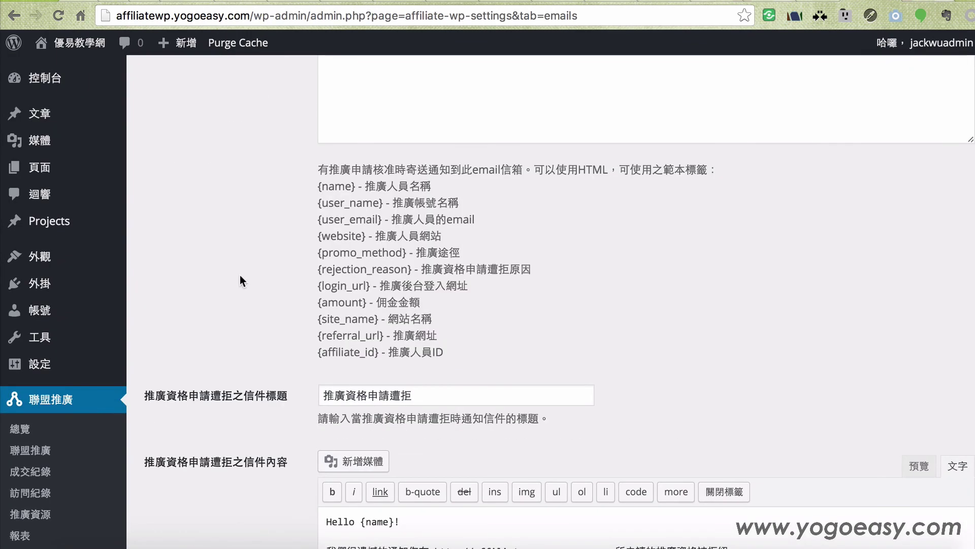